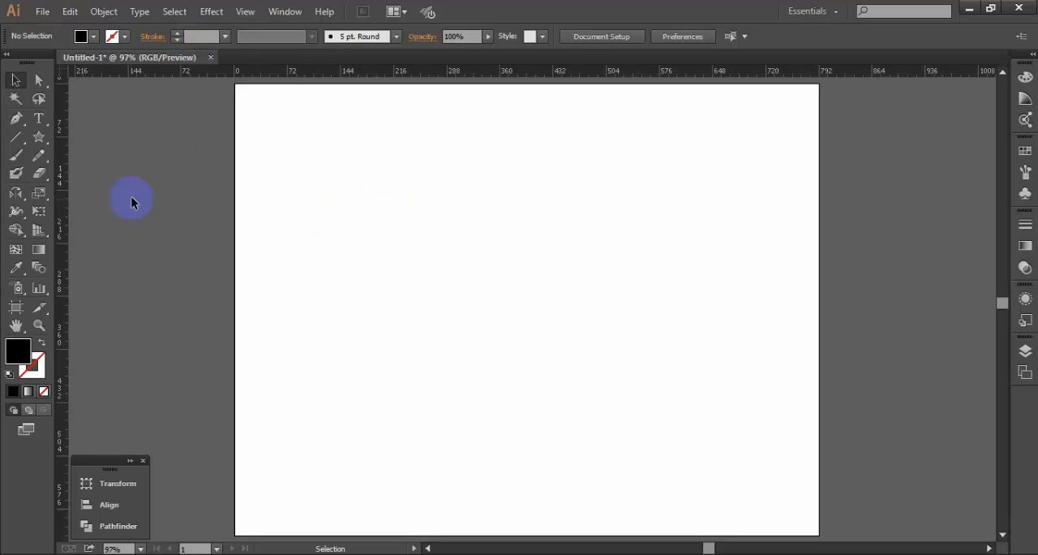
- Prepare the Pen tool with no fill and a black stroke
click(18, 118)
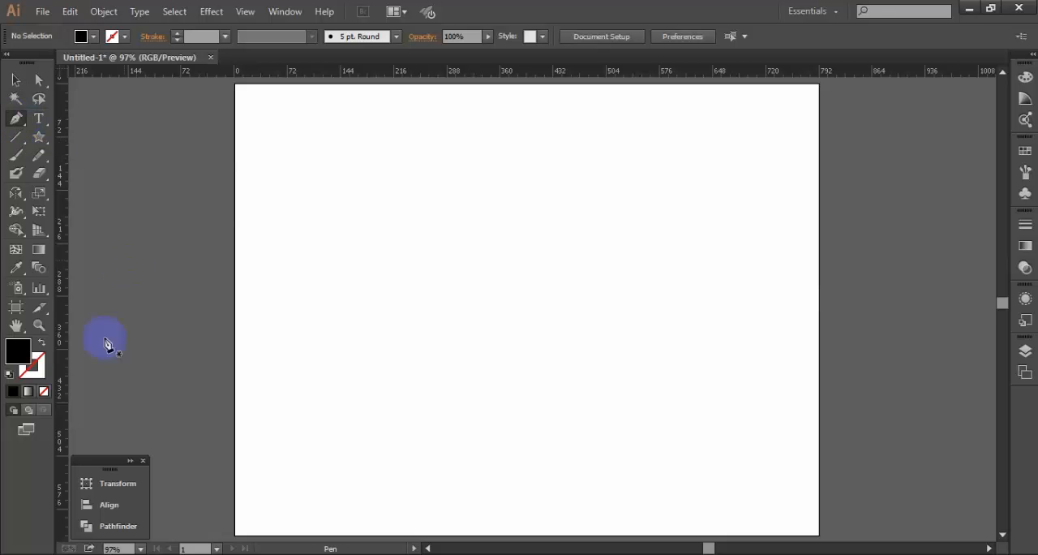
click(43, 392)
click(34, 369)
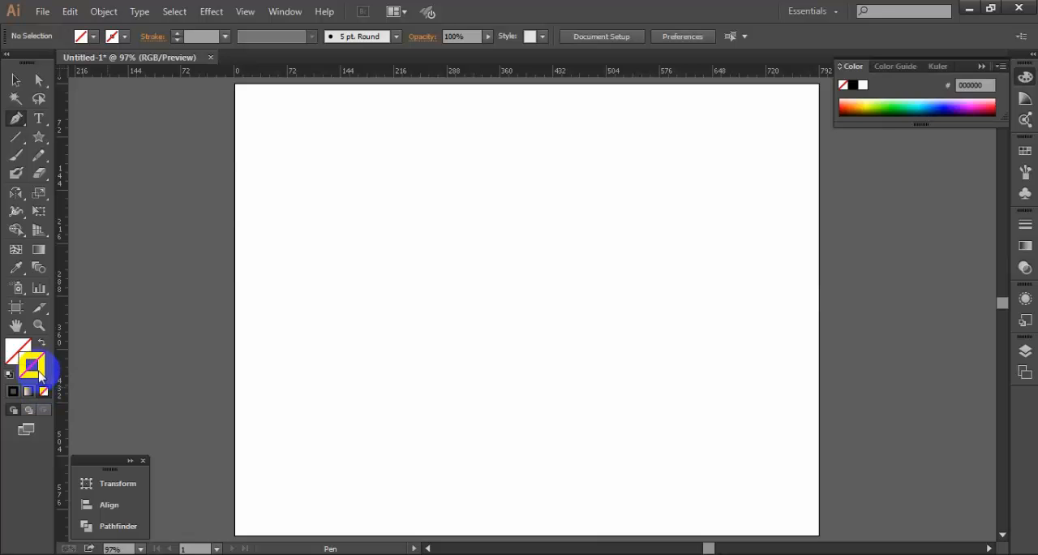
click(852, 85)
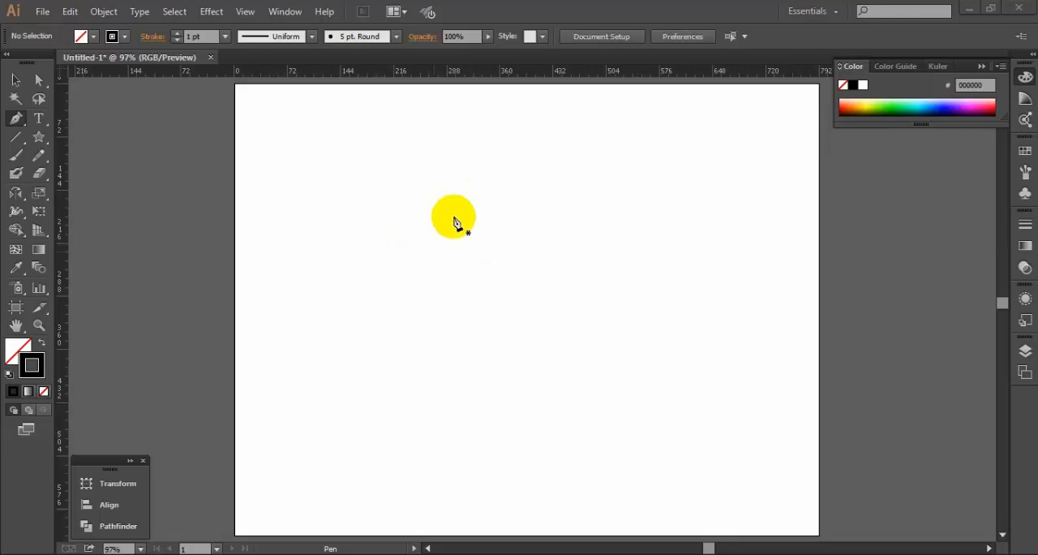
- Draw an open left half-heart curve with the Pen tool, with its side anchor about X 224, Y 126 px and cusp end about X 350, Y 395 px
click(506, 170)
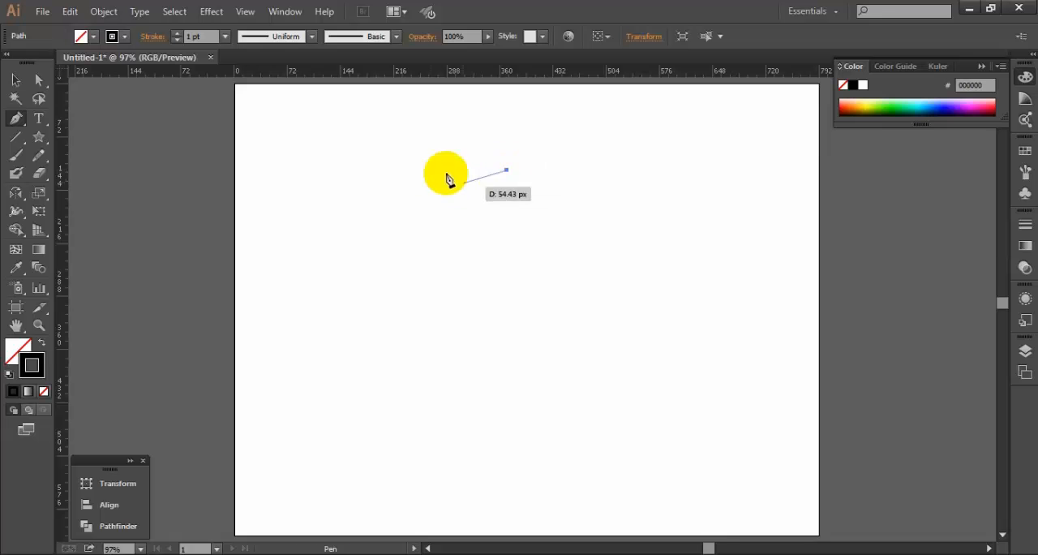
drag(400, 176, 352, 237)
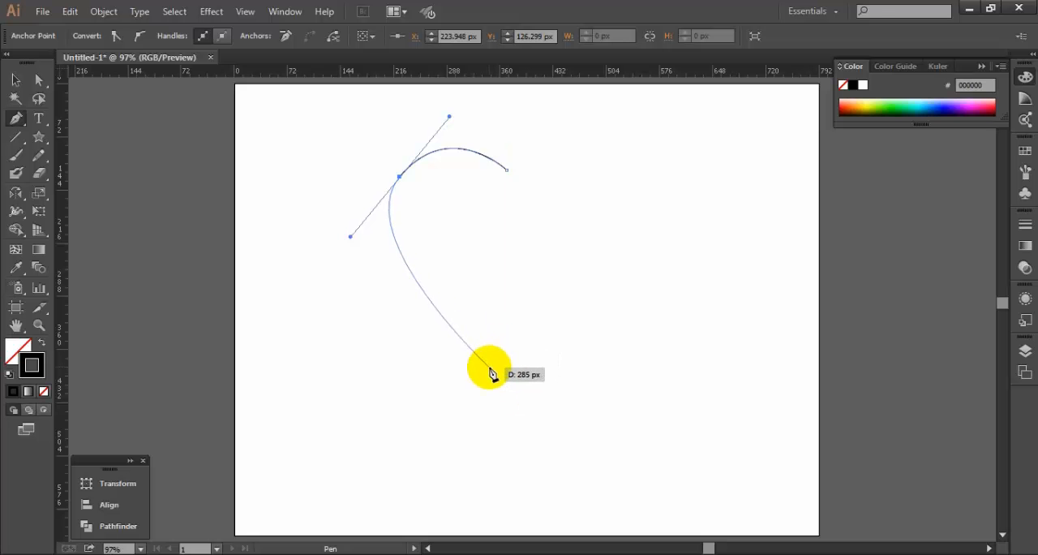
drag(492, 375, 499, 445)
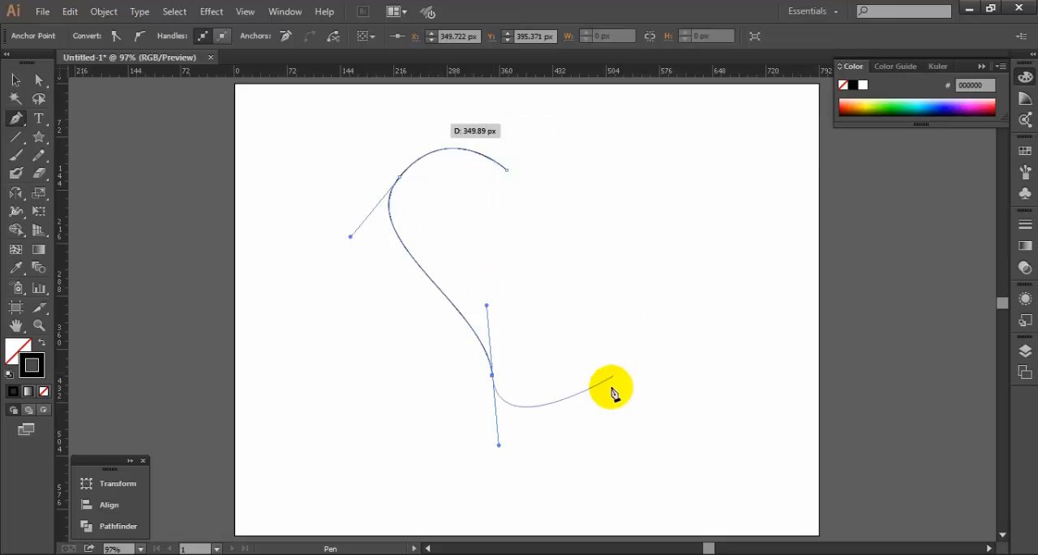
click(492, 376)
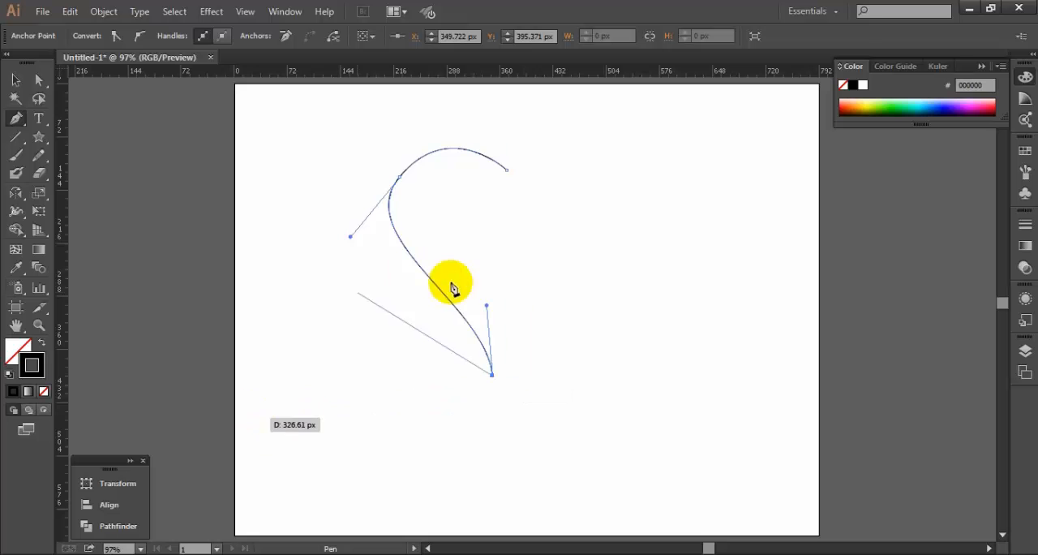
click(16, 80)
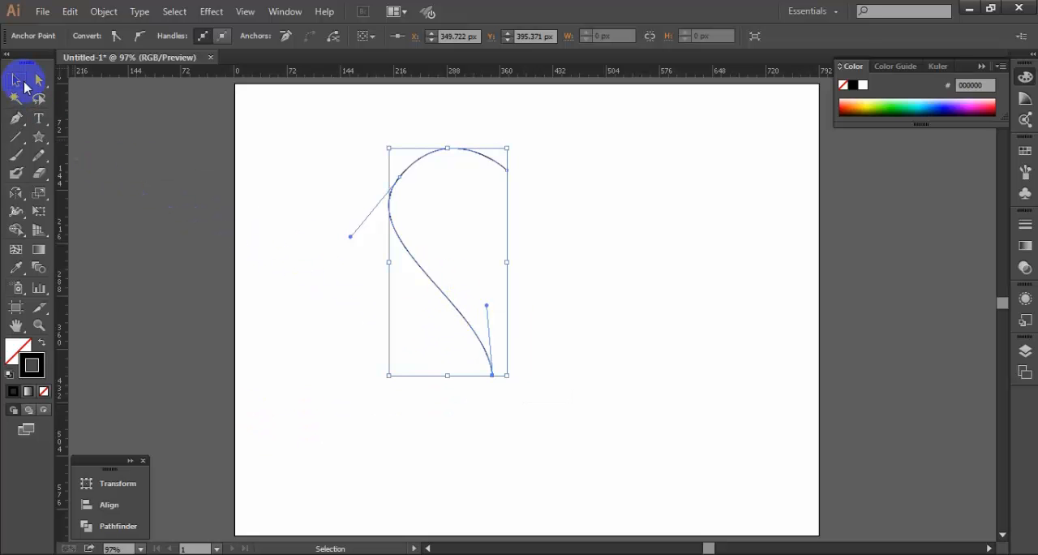
click(631, 343)
click(457, 306)
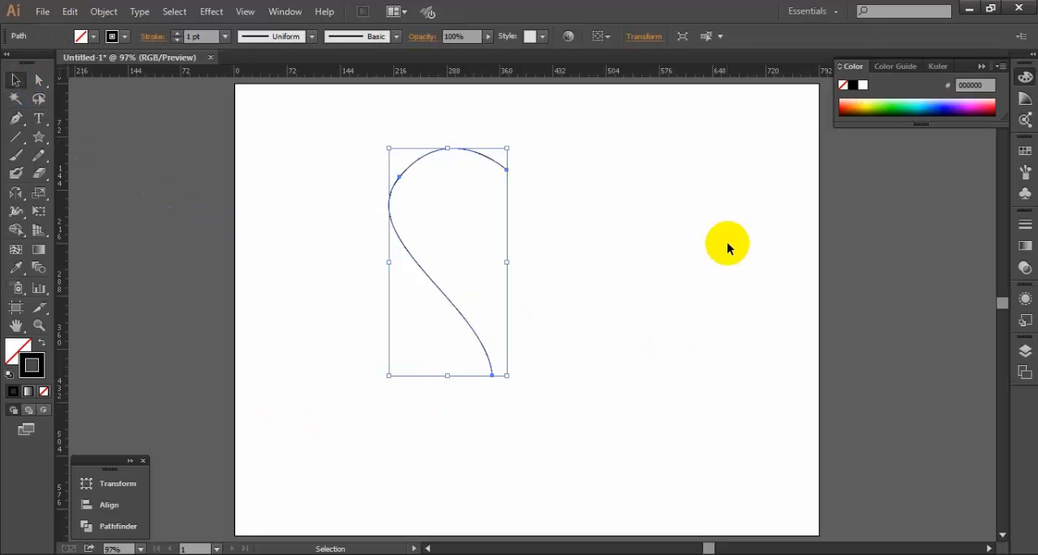
click(728, 247)
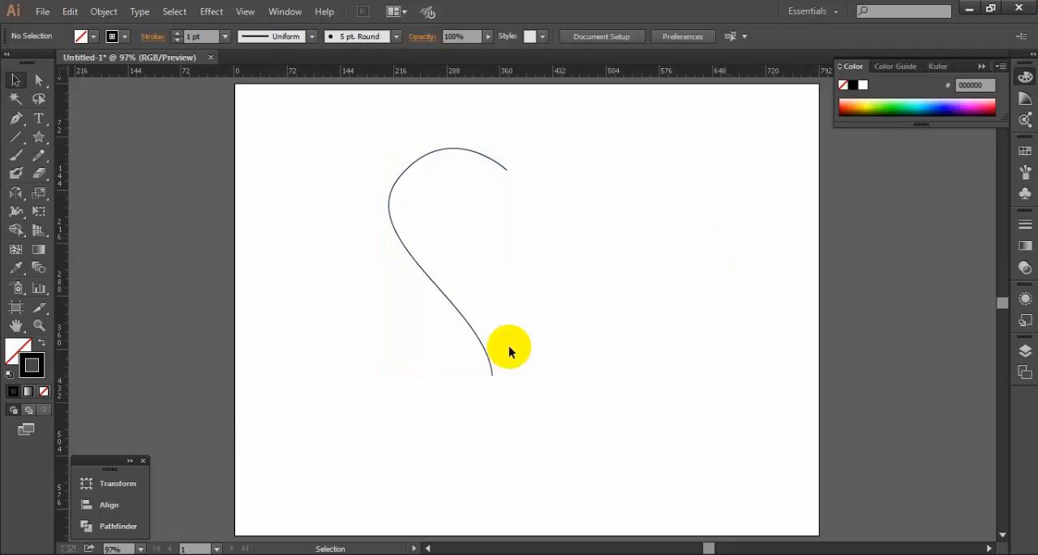
- Remove the half-heart's stroke, fill it with black, and shift the shape slightly to the left
click(454, 309)
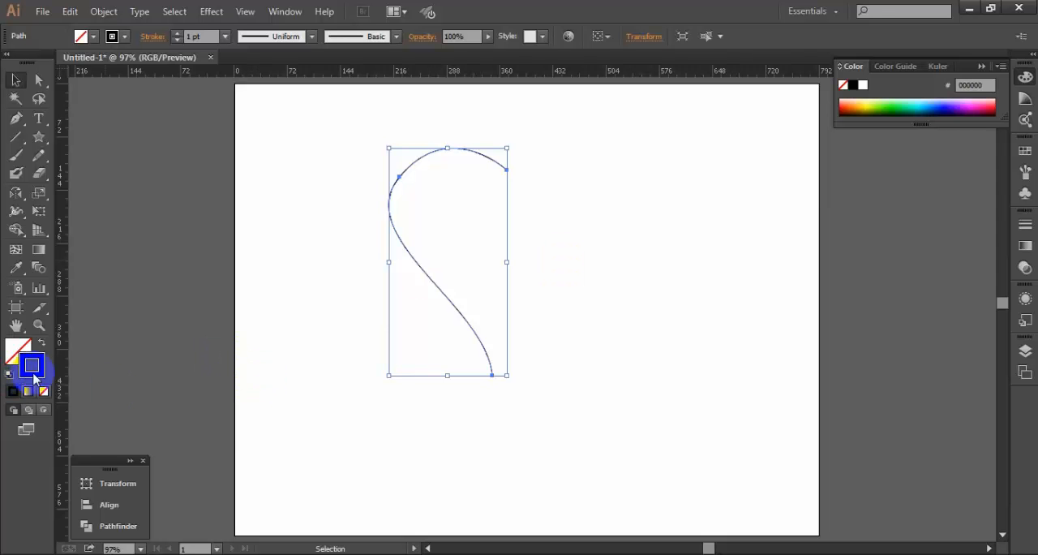
click(44, 391)
click(18, 351)
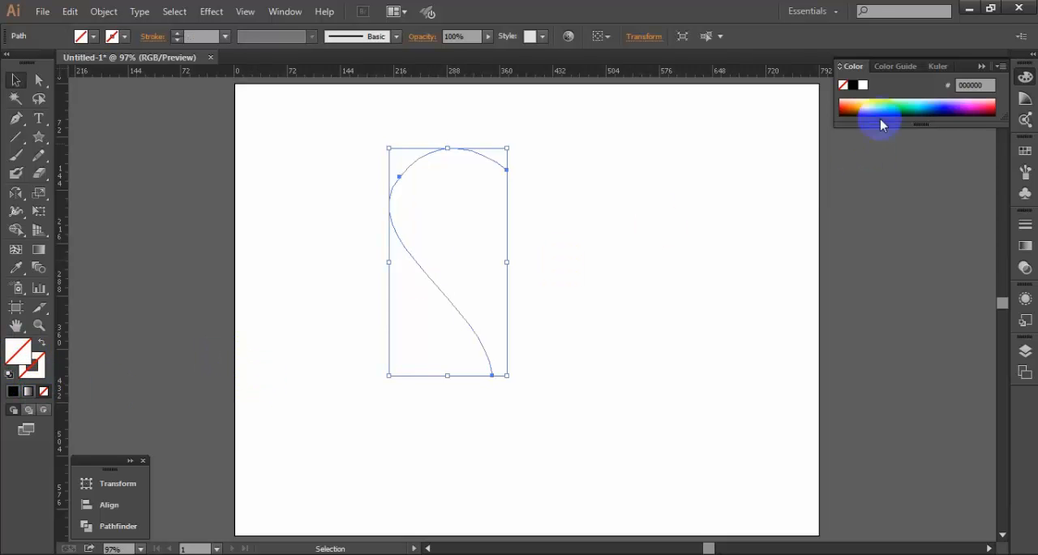
click(855, 85)
click(711, 211)
drag(480, 241, 464, 241)
click(494, 225)
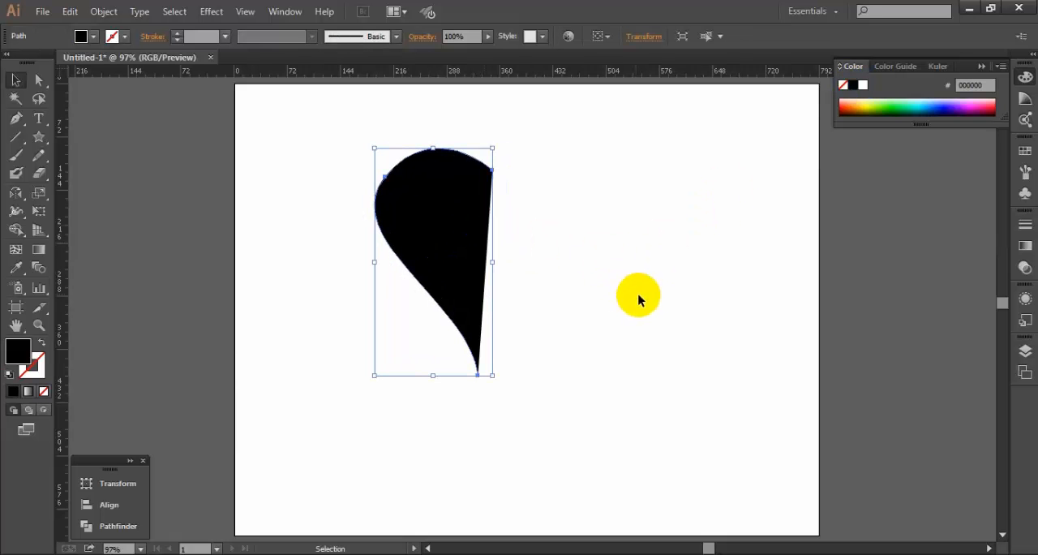
- Create a reflected copy of the half-heart across the vertical axis and place it against the original so their upper inner corners meet
click(432, 212)
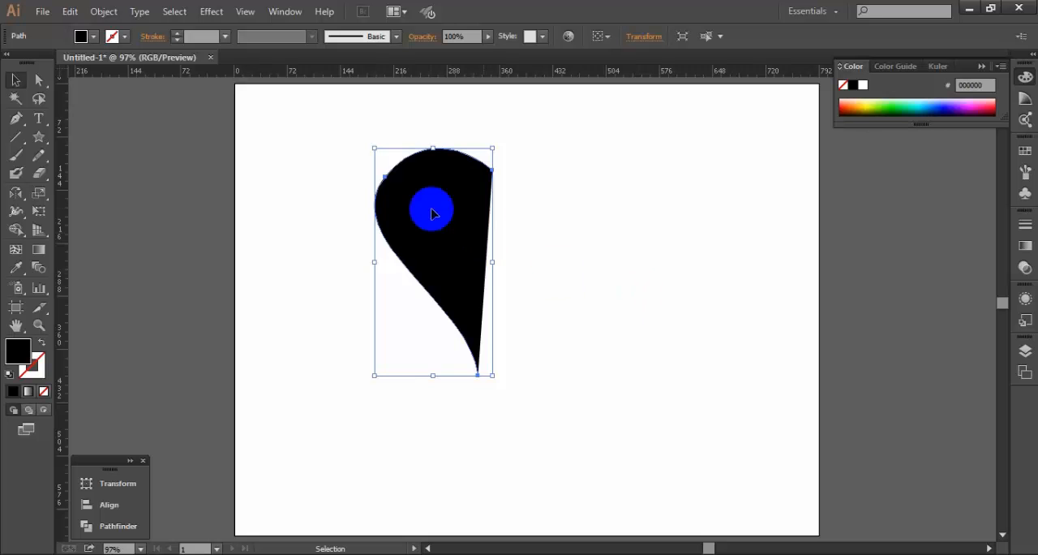
right_click(432, 212)
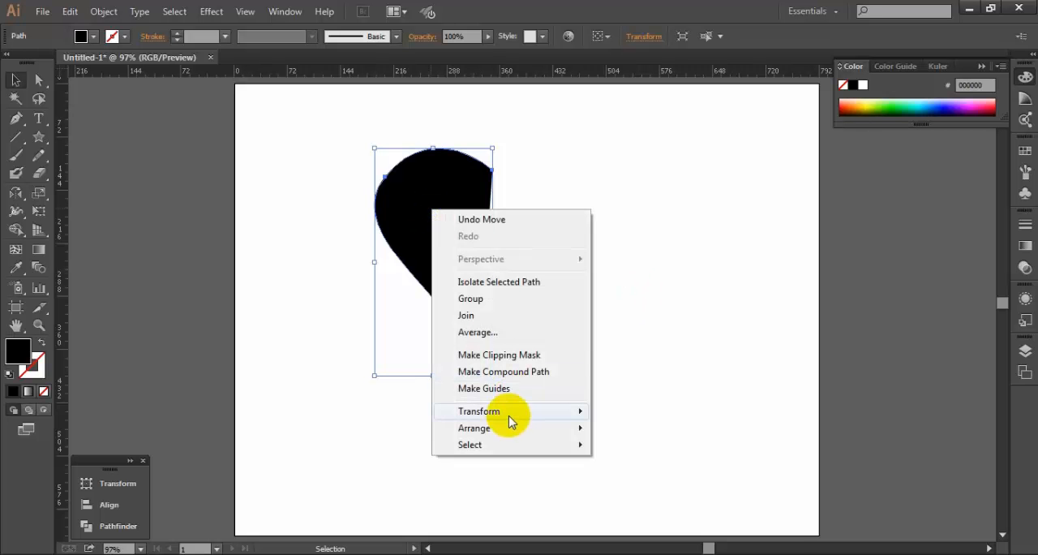
mouse_move(509, 418)
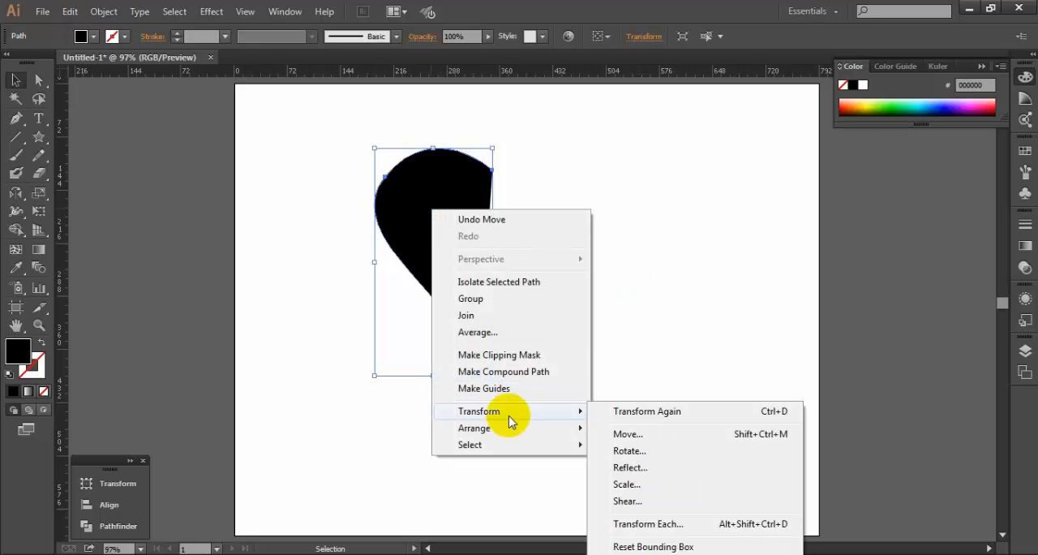
click(631, 467)
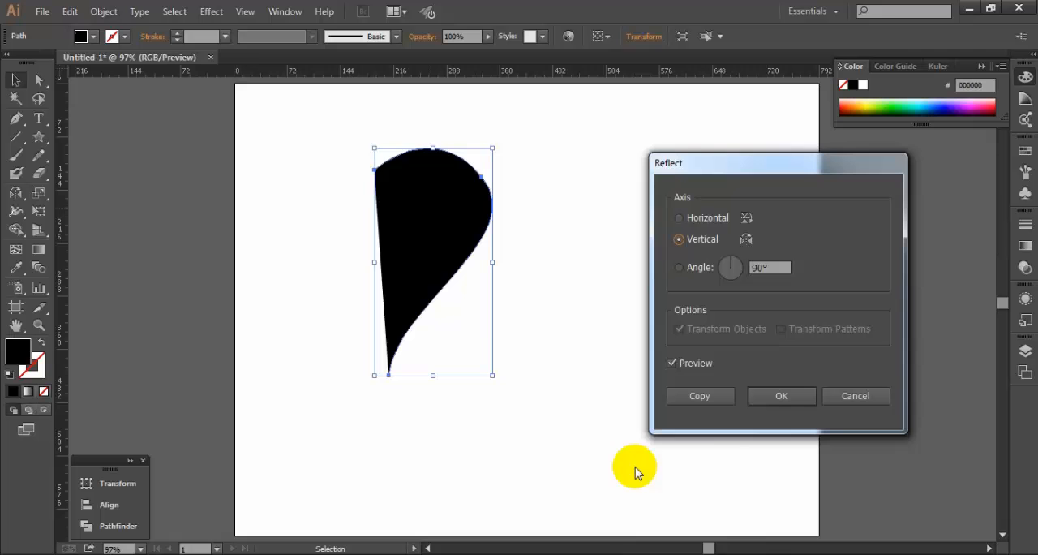
click(725, 396)
click(19, 83)
drag(384, 248, 521, 253)
click(699, 304)
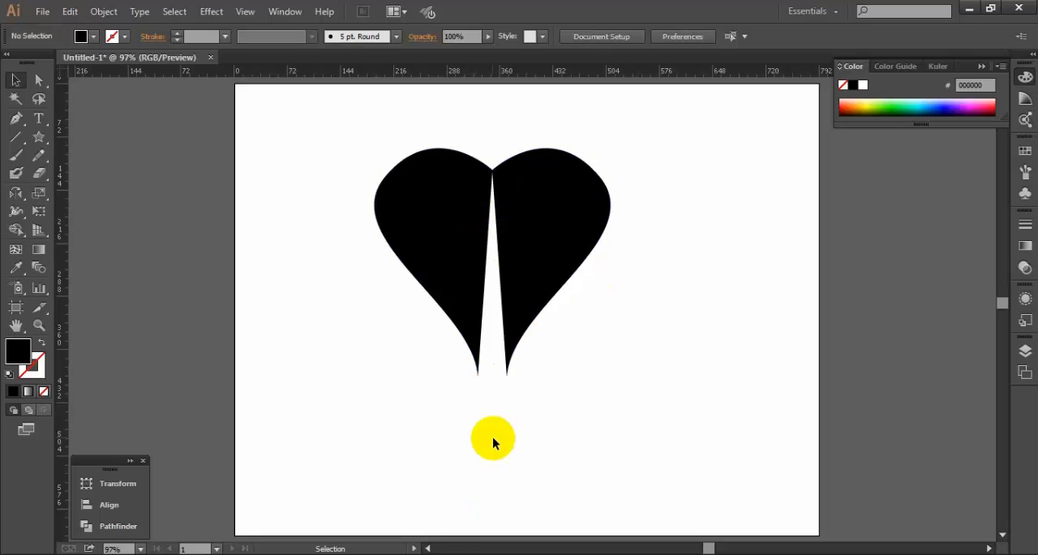
- Move both half-heart shapes together to the right edge of the artboard, clearing the drawing area
drag(362, 153, 661, 296)
drag(487, 249, 808, 250)
click(657, 332)
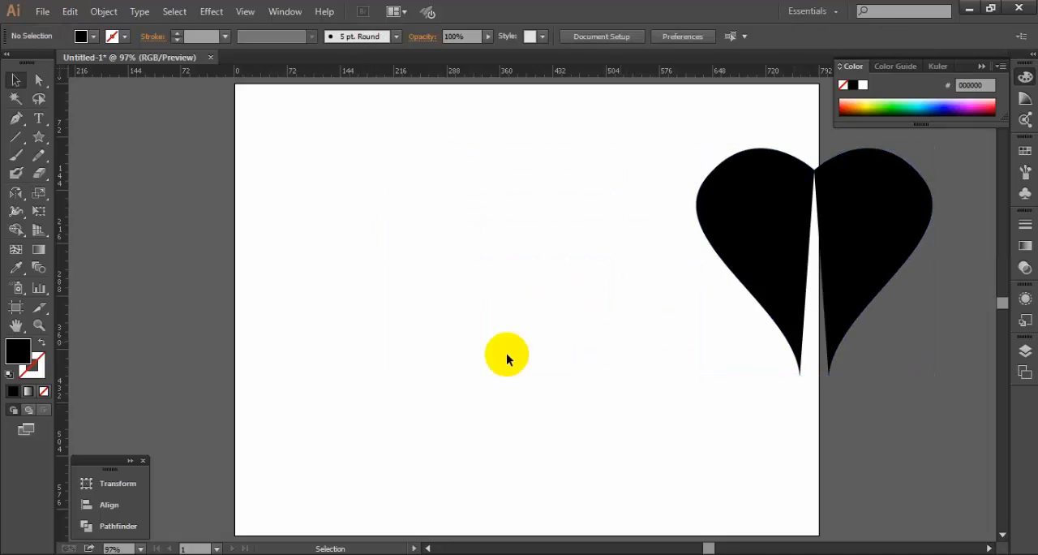
- Draw a larger black left half-heart with its end at about X 325, Y 418 px directly below its start, and shift it slightly left
click(15, 118)
click(473, 176)
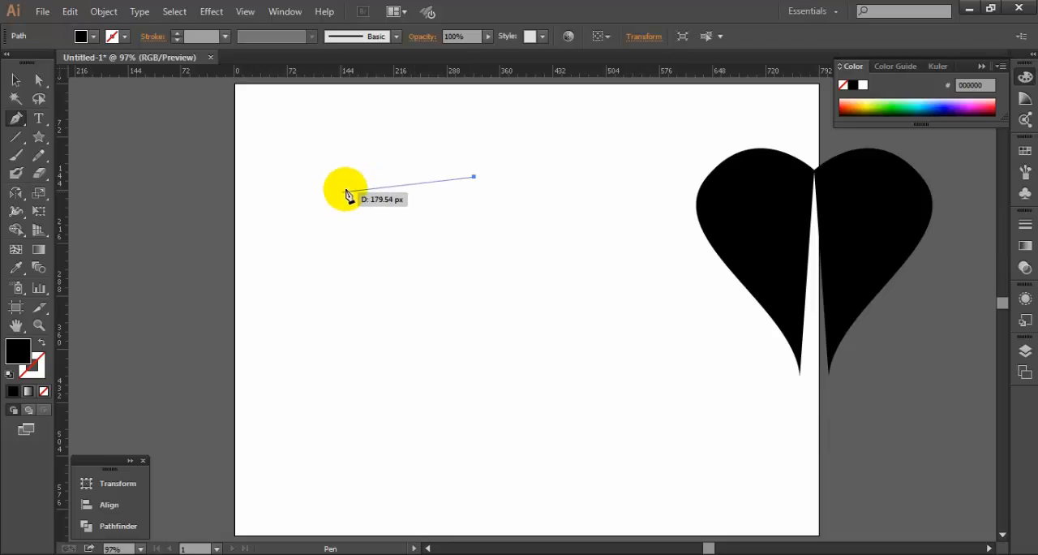
drag(347, 174, 274, 240)
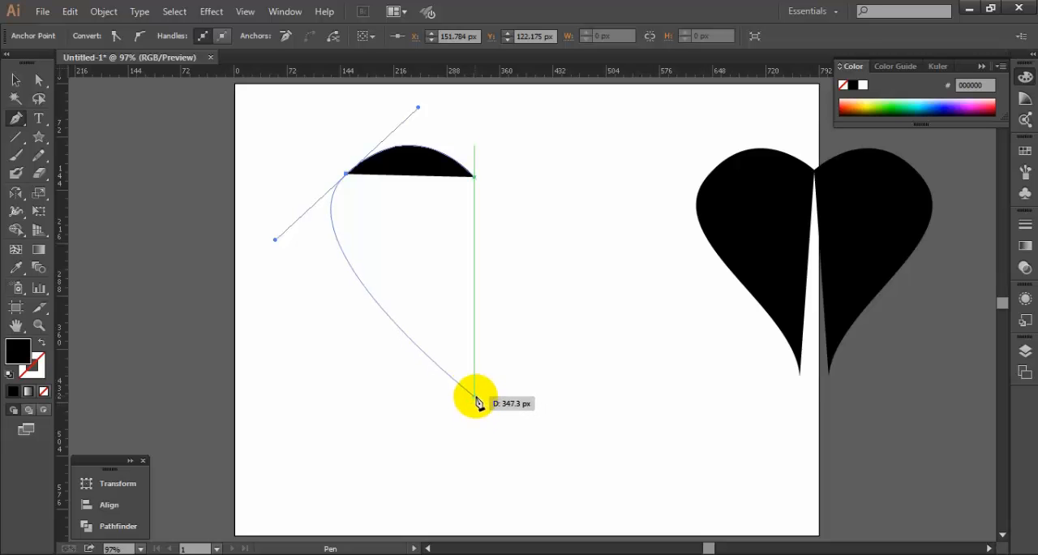
drag(475, 391, 492, 464)
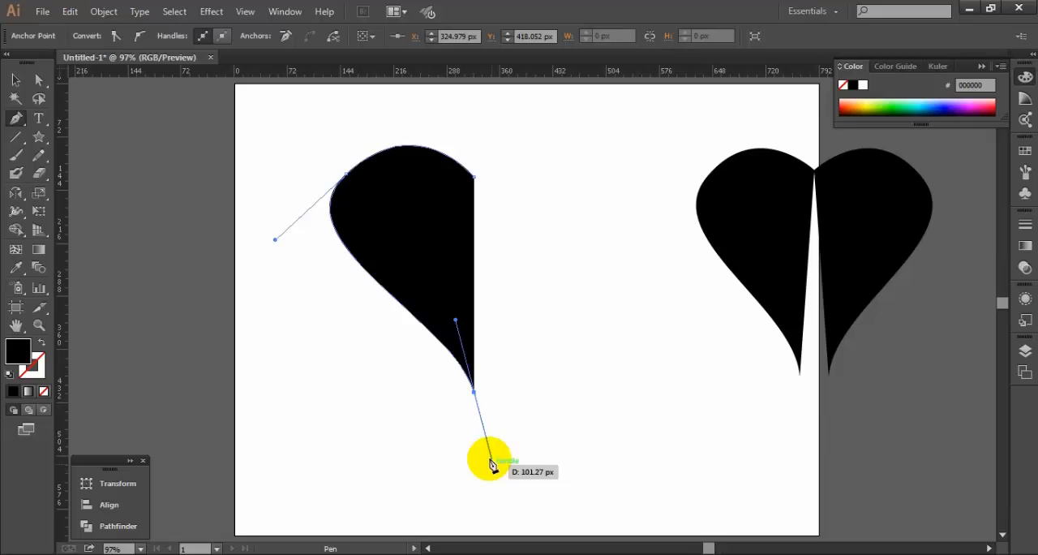
click(474, 391)
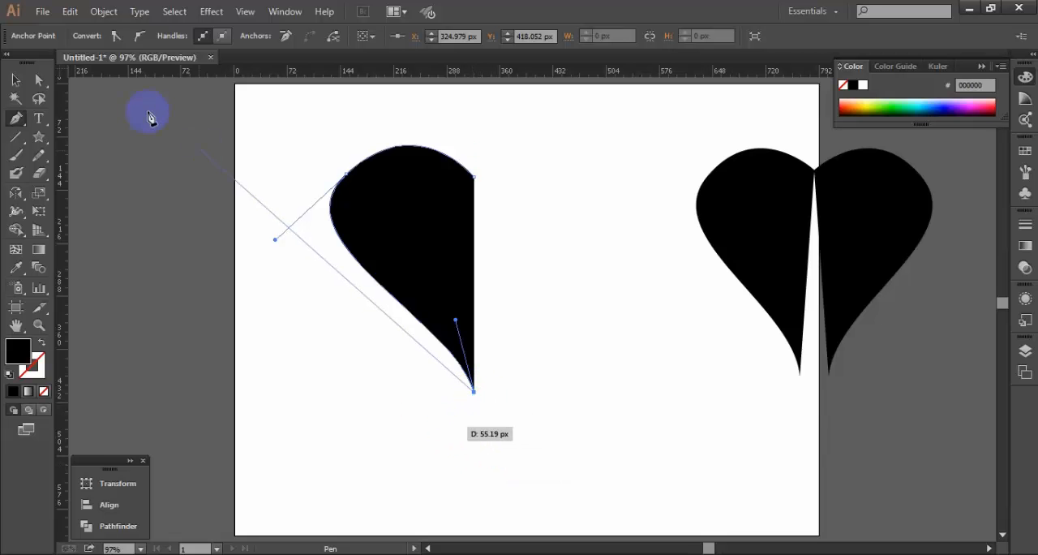
click(16, 83)
drag(400, 250, 382, 252)
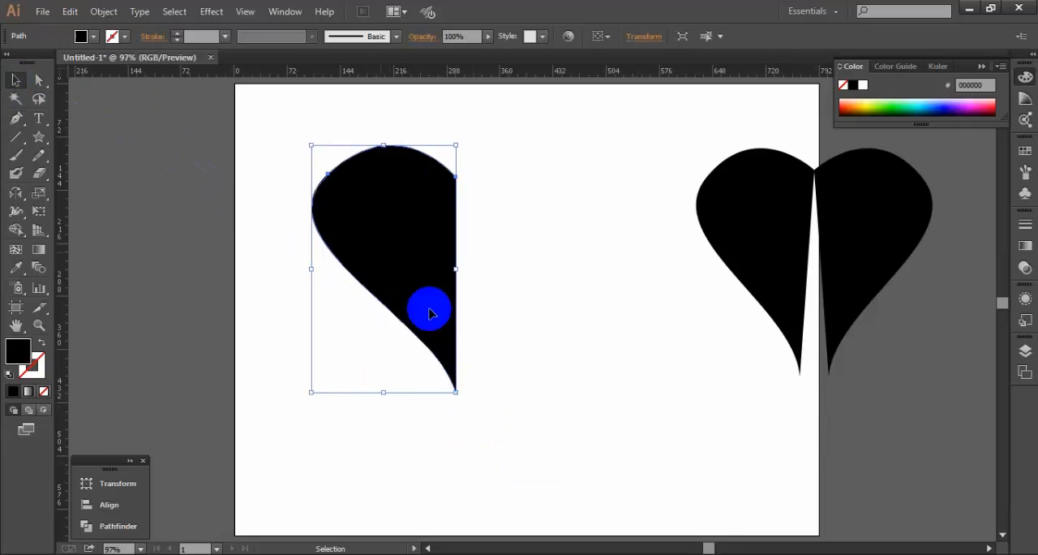
- Create a reflected copy of the new half-heart across the vertical axis and align its straight edge with the original to complete the heart
right_click(404, 219)
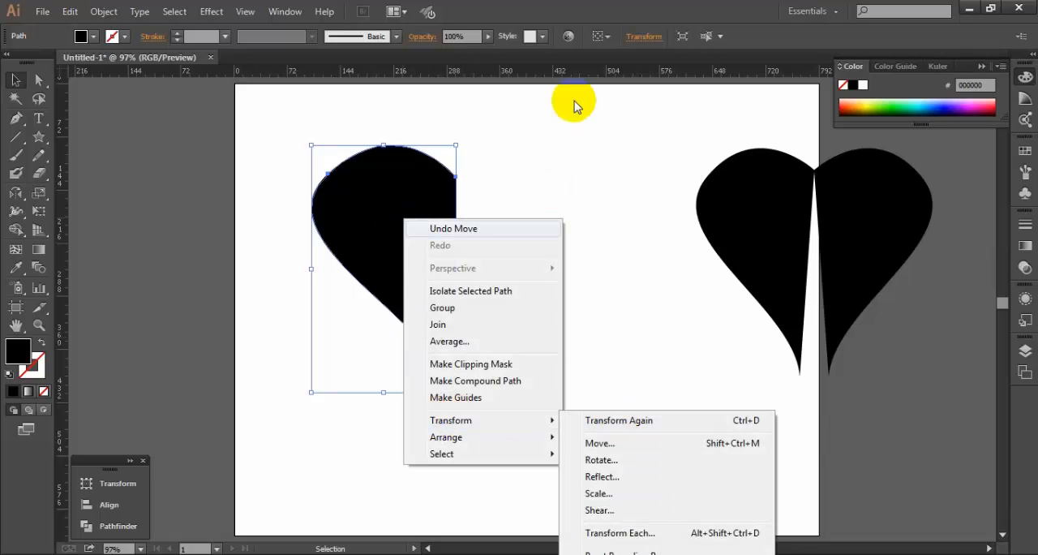
click(544, 97)
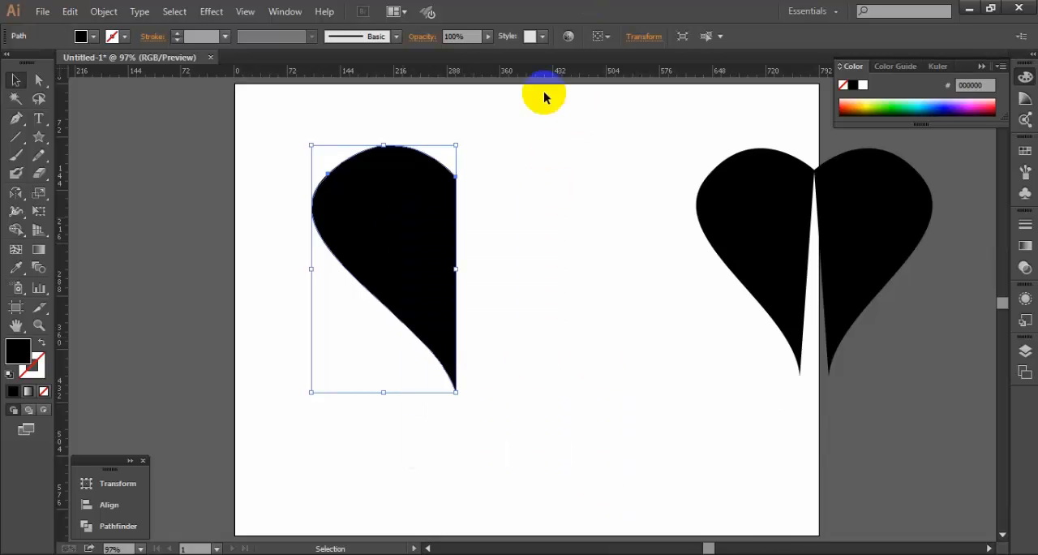
right_click(387, 207)
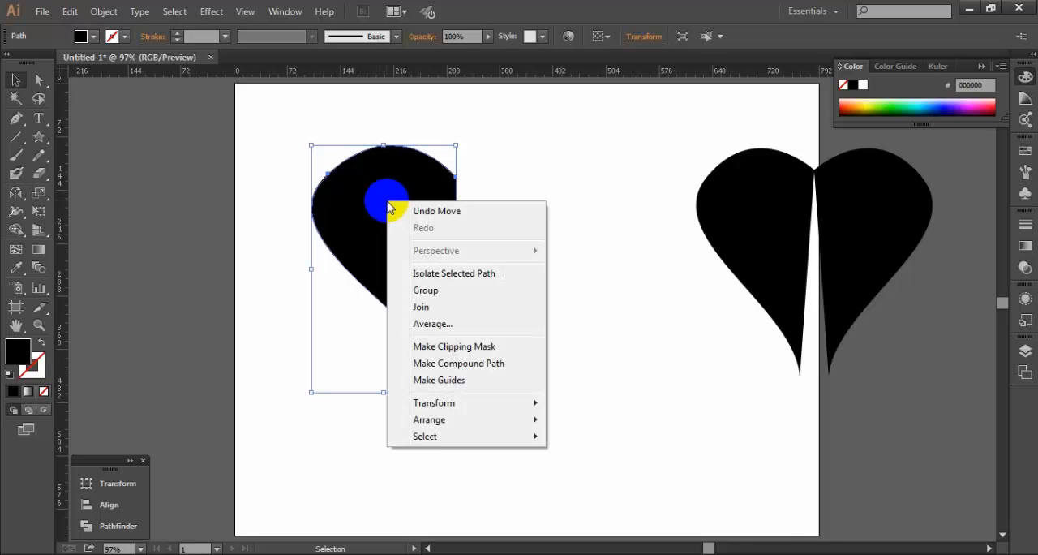
mouse_move(463, 406)
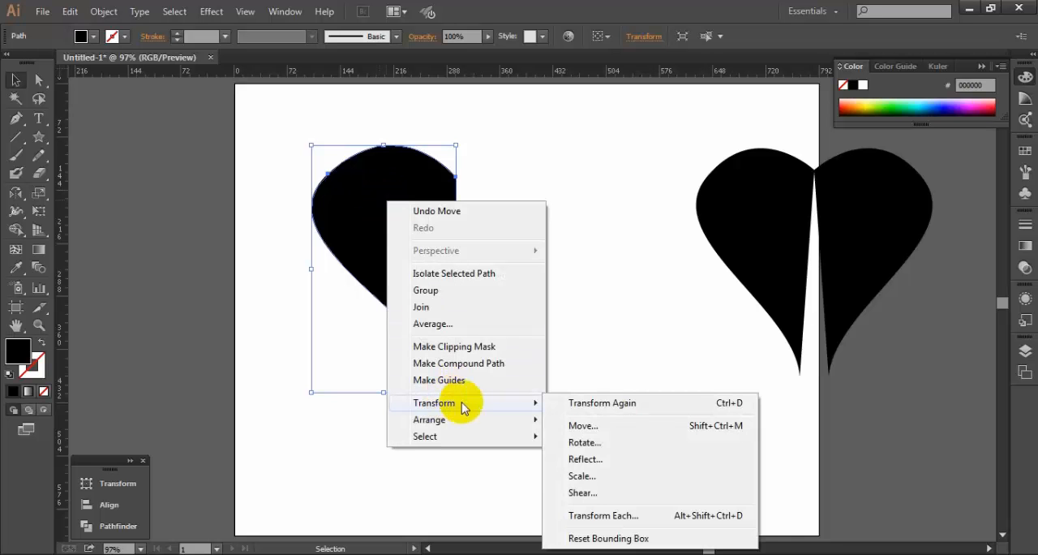
click(594, 459)
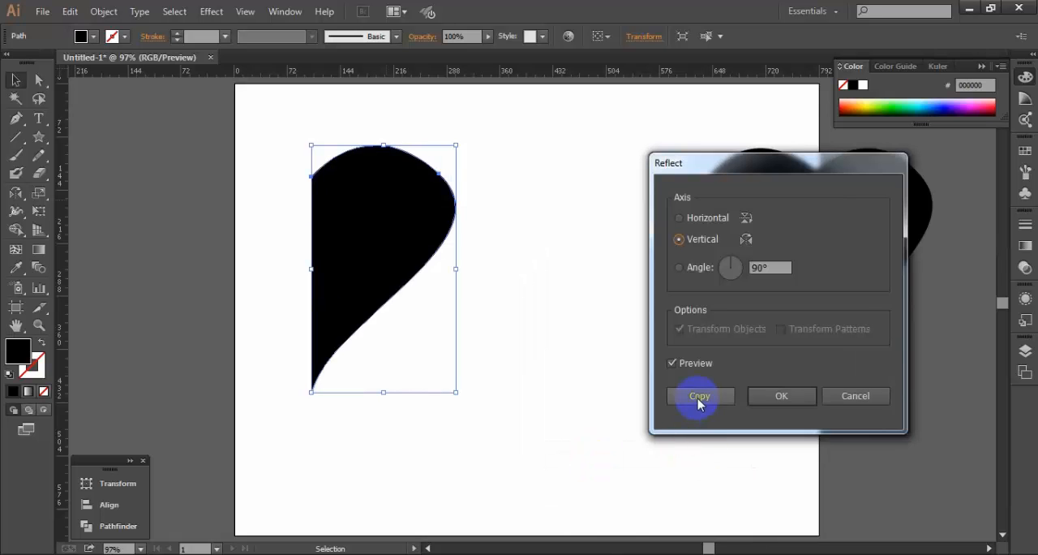
click(699, 397)
click(14, 80)
drag(316, 231, 571, 271)
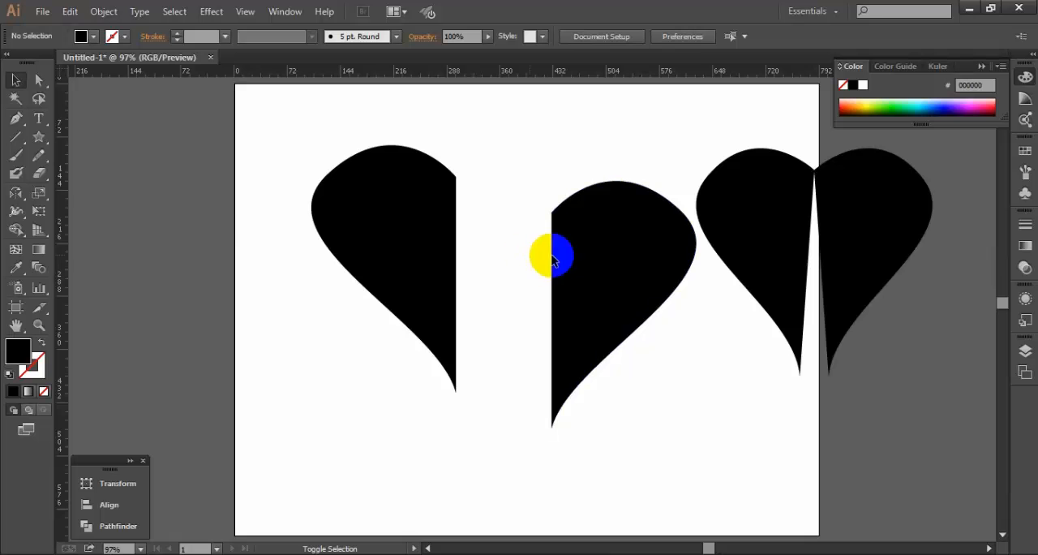
drag(624, 261, 526, 232)
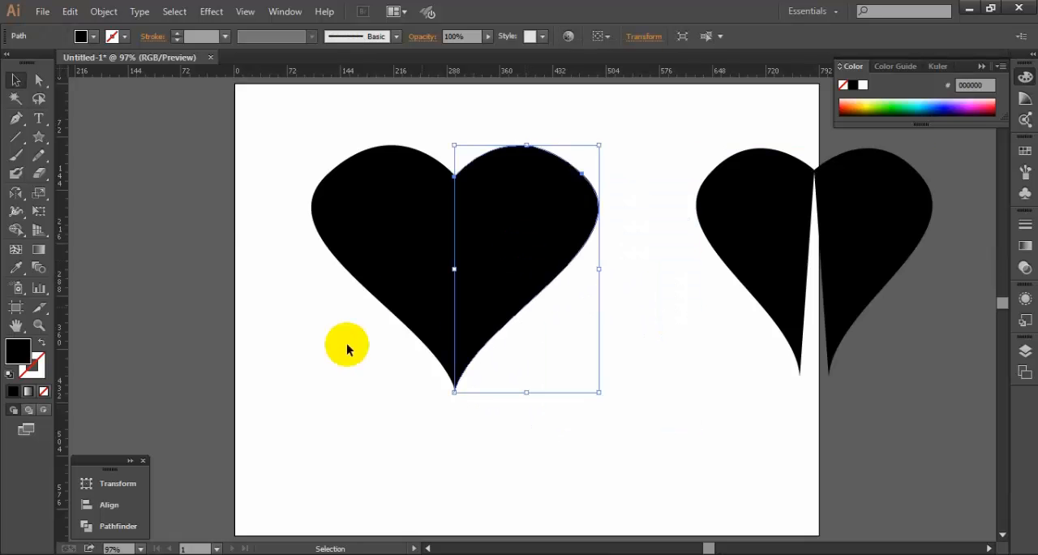
click(445, 433)
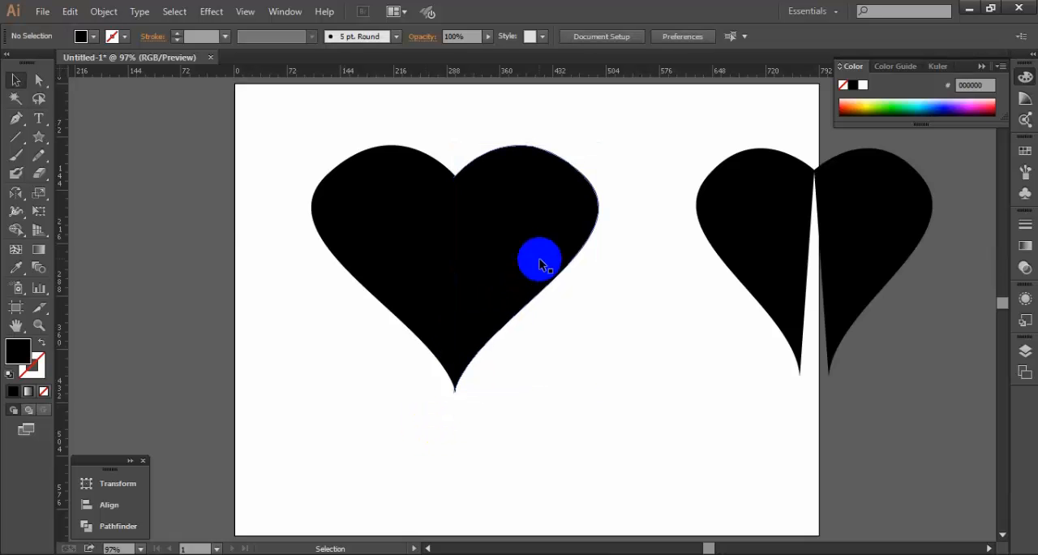
- Select both halves of the completed heart together
drag(284, 121, 640, 347)
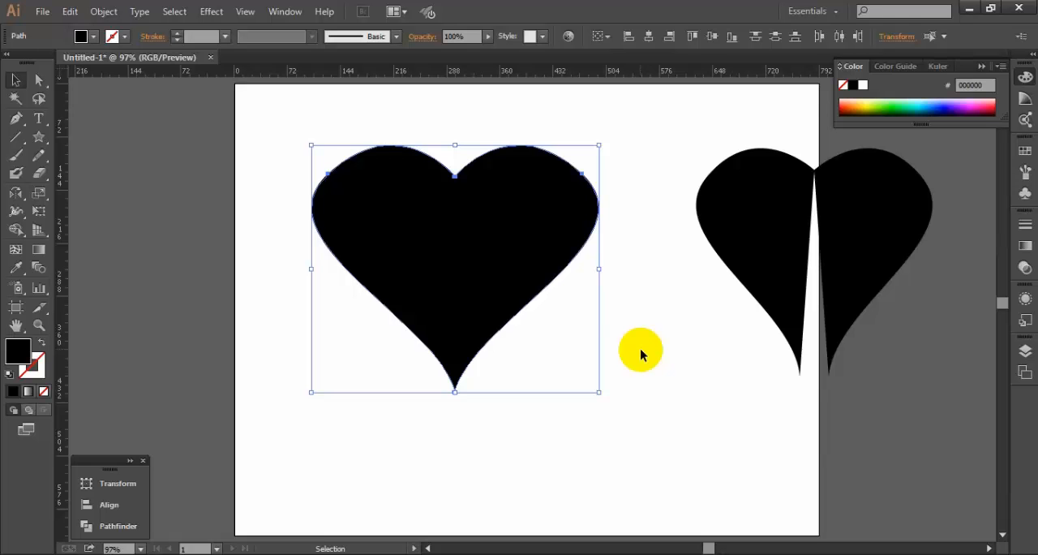
click(640, 349)
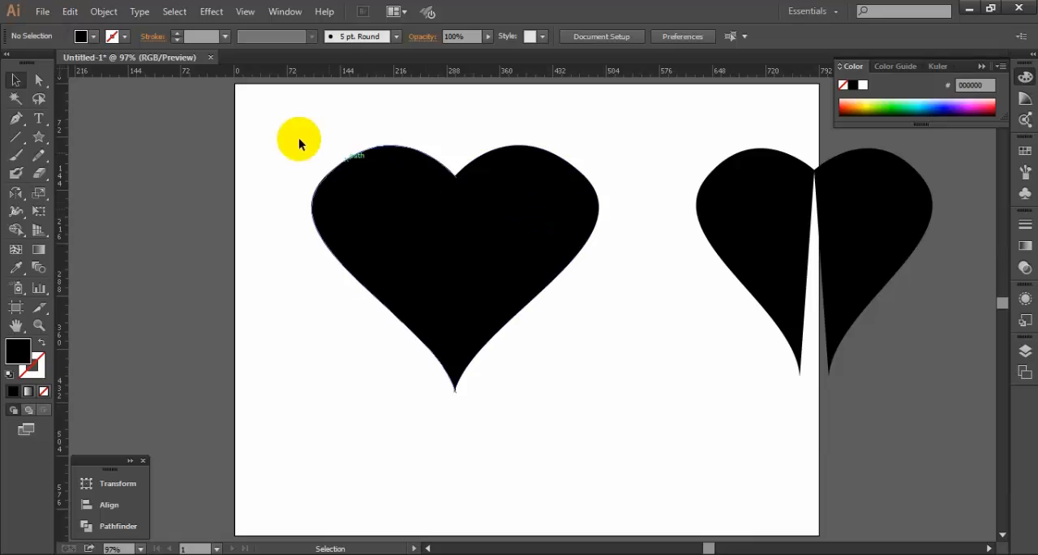
drag(297, 139, 666, 371)
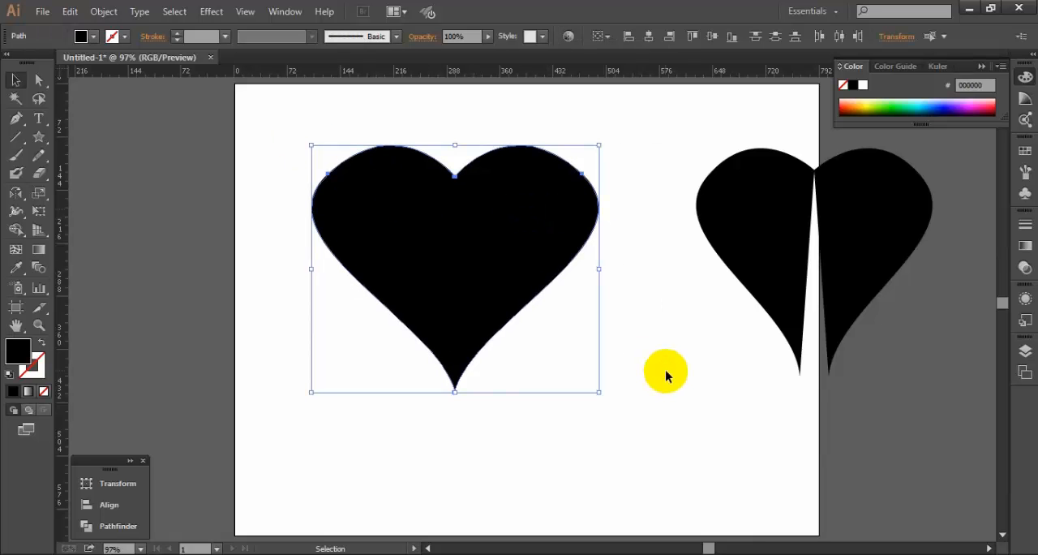